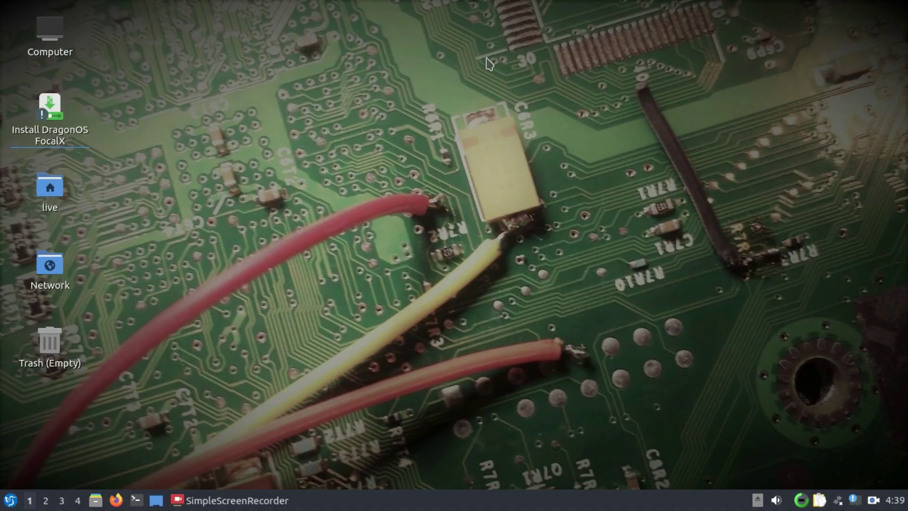
Open a QTerminal in the HackRF-Spectrum-Analyzer folder from the Start menu's Other section.
left_click(9, 505)
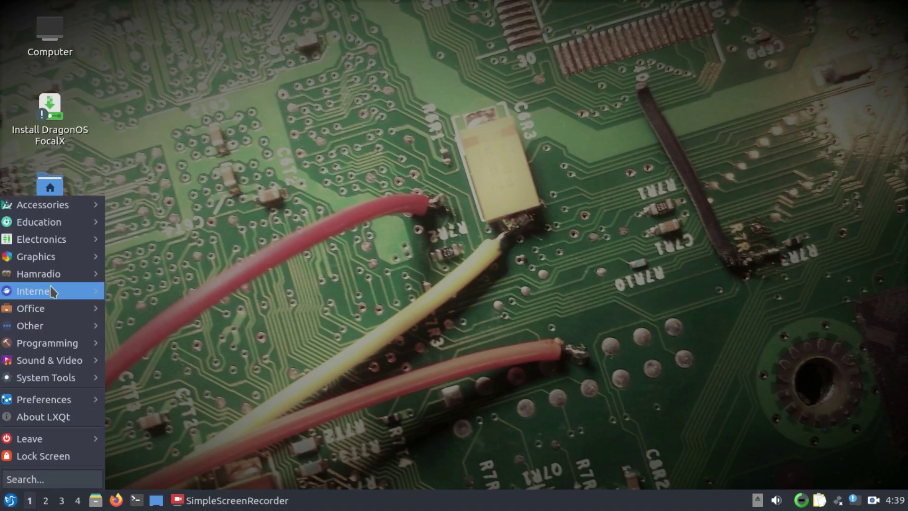
mouse_move(65, 305)
mouse_move(75, 327)
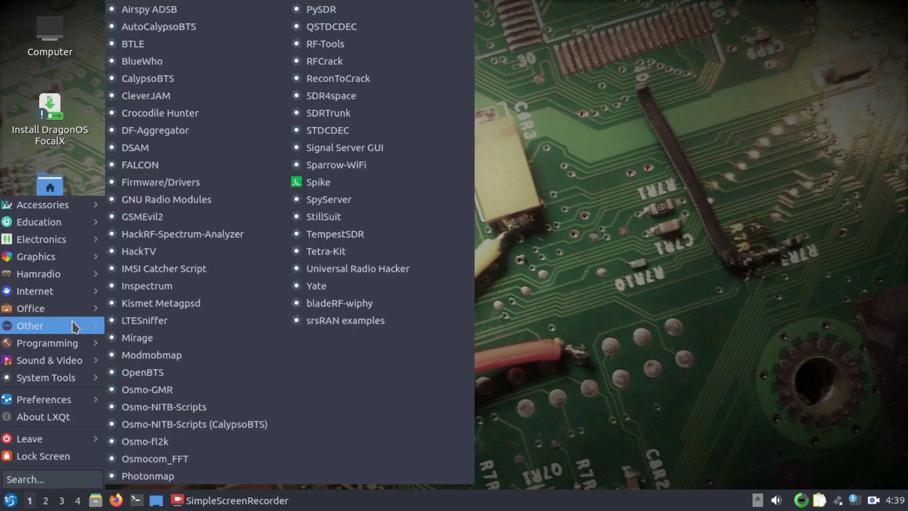
left_click(179, 235)
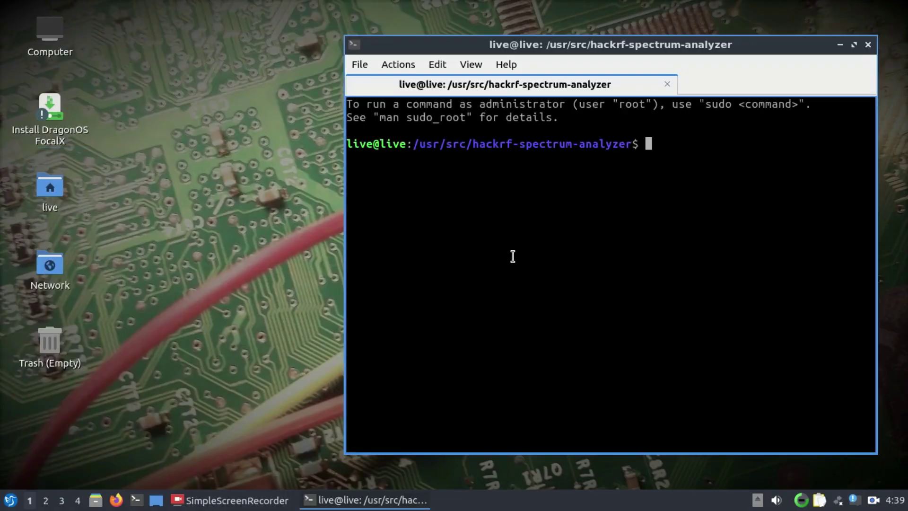
List the folder with ls, then run the ./hack… sweep launcher script via Tab completion.
type("ls")
key("Return")
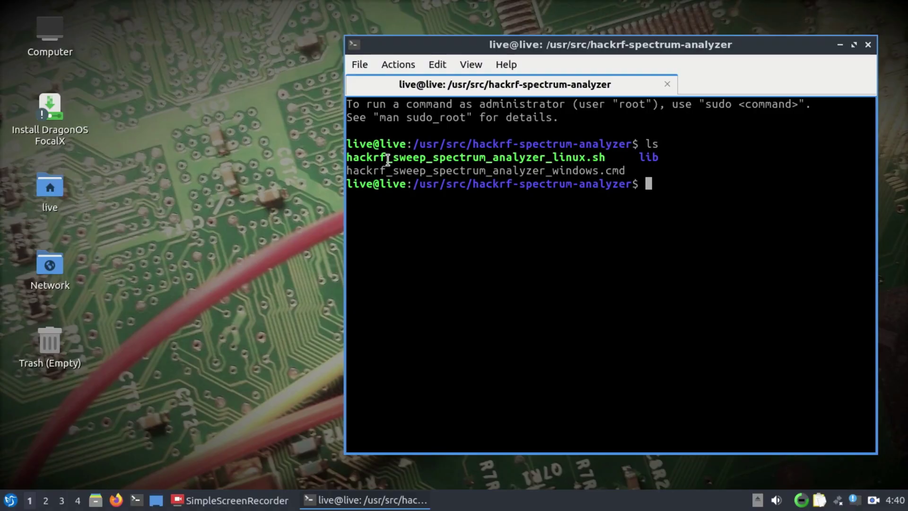
type("./hack")
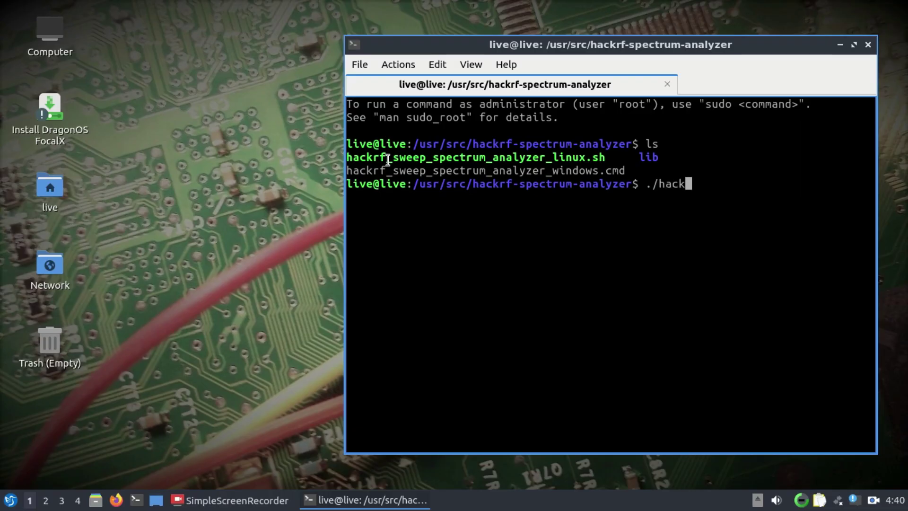
key("Tab")
key("Return")
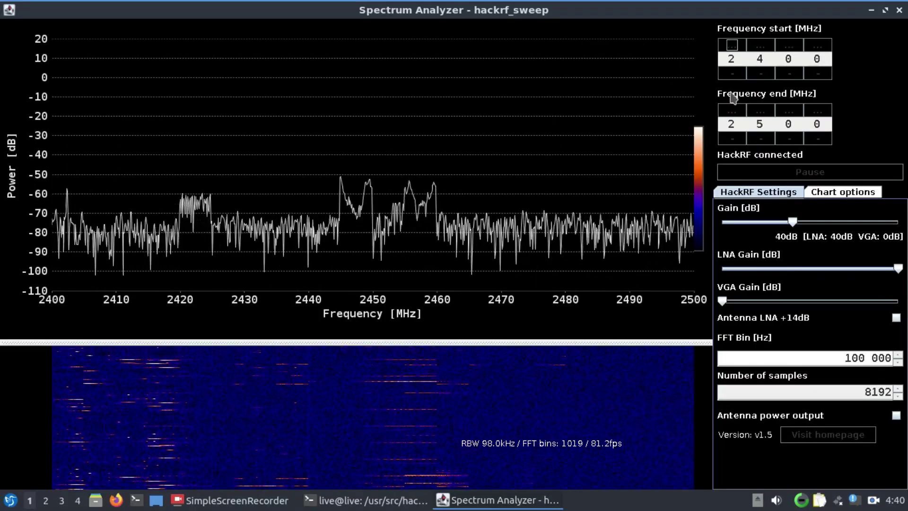
Bring the start frequency down to 50 MHz with the digit +/- buttons.
left_click(732, 75)
left_click(731, 74)
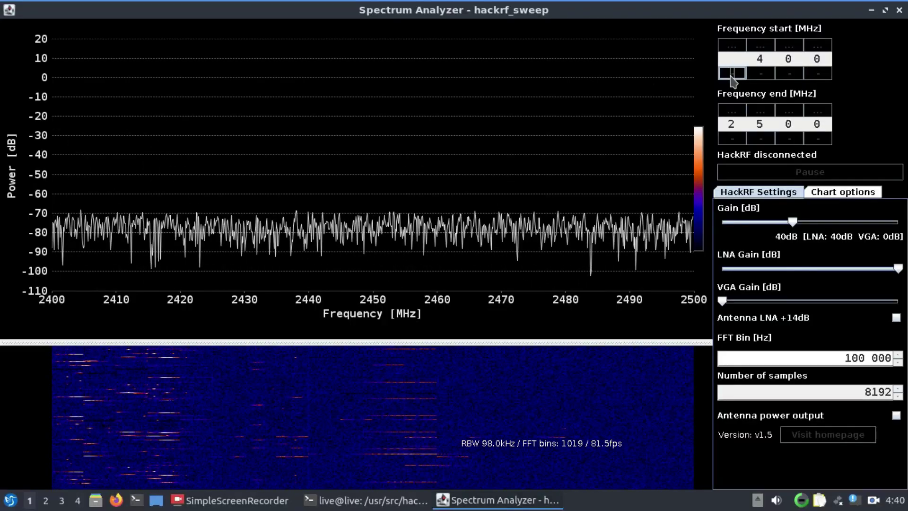
left_click(760, 74)
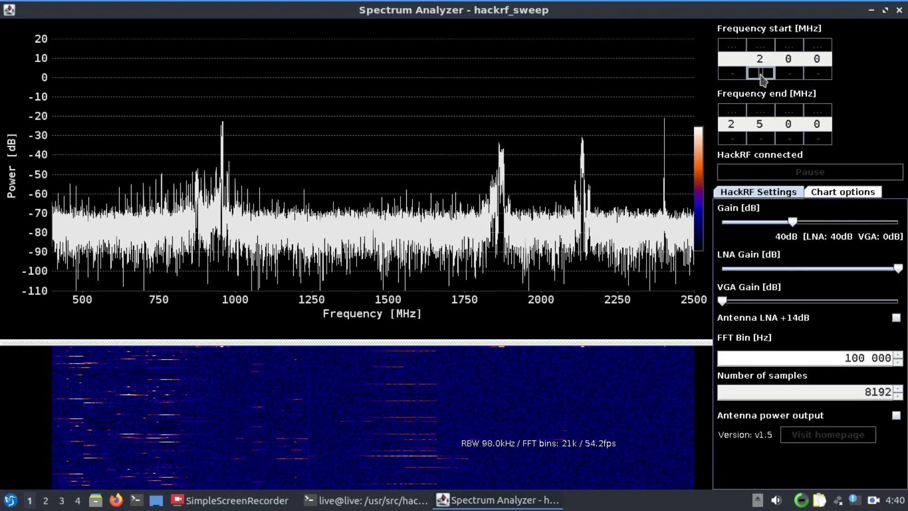
left_click(760, 73)
left_click(760, 74)
left_click(760, 74)
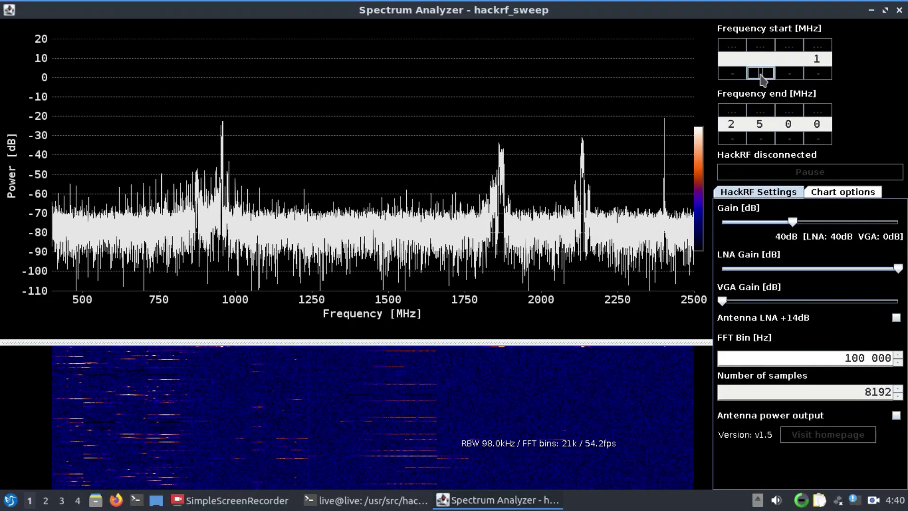
left_click(792, 43)
left_click(791, 44)
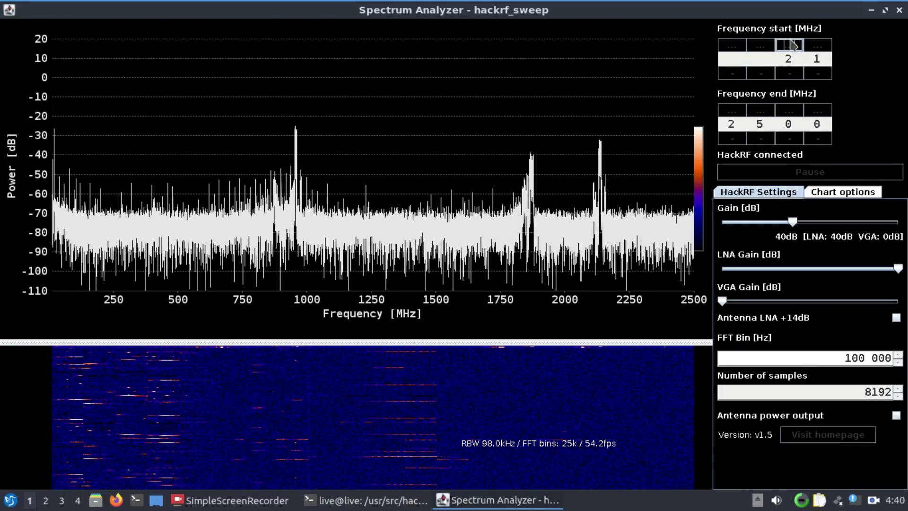
left_click(792, 44)
left_click(792, 45)
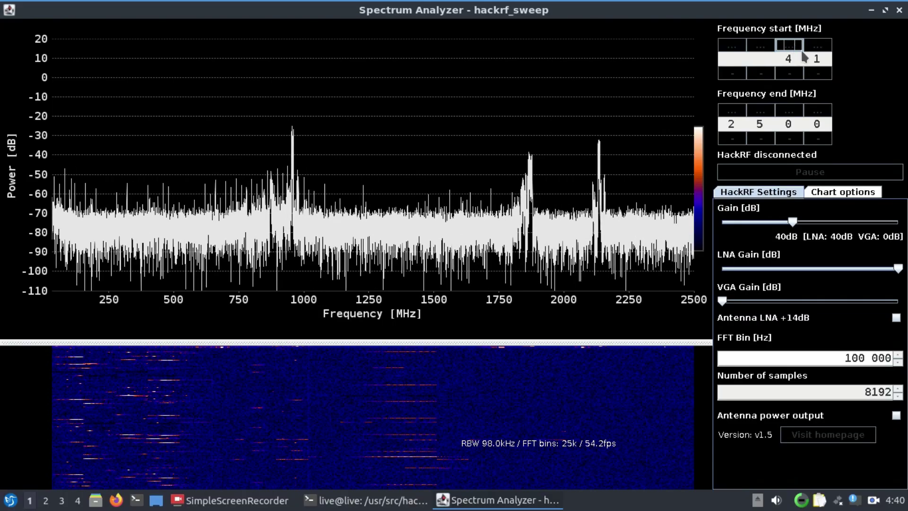
left_click(790, 45)
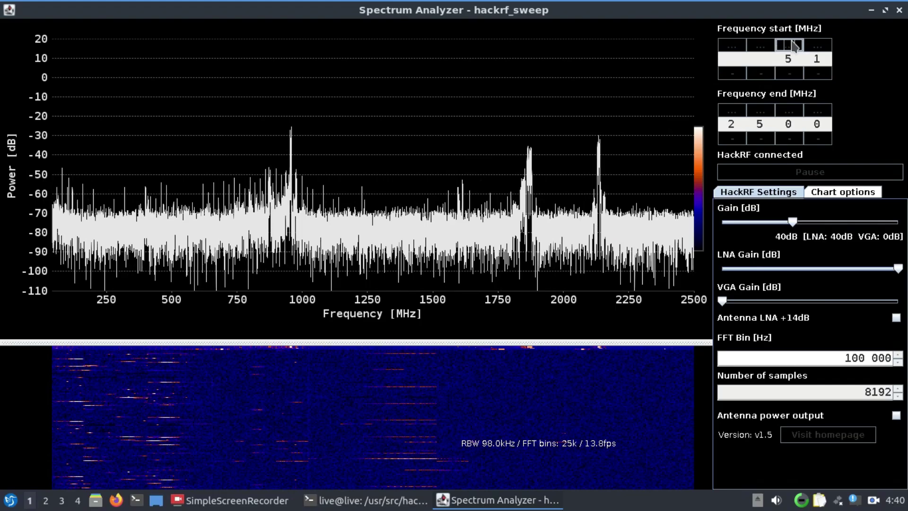
left_click(819, 74)
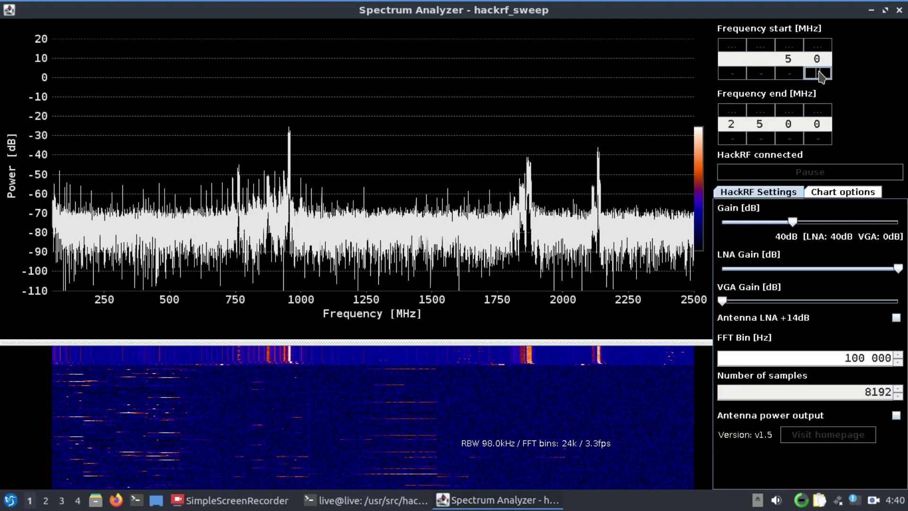
Set the end frequency to 6000 MHz, down to 2000 then up in 1000 MHz steps.
left_click(761, 138)
left_click(762, 138)
left_click(762, 138)
left_click(762, 138)
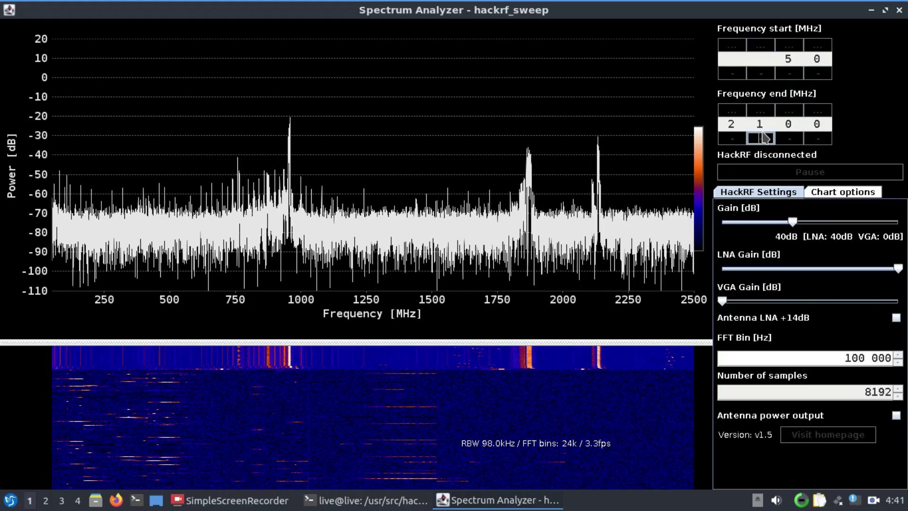
left_click(762, 138)
left_click(730, 110)
left_click(730, 110)
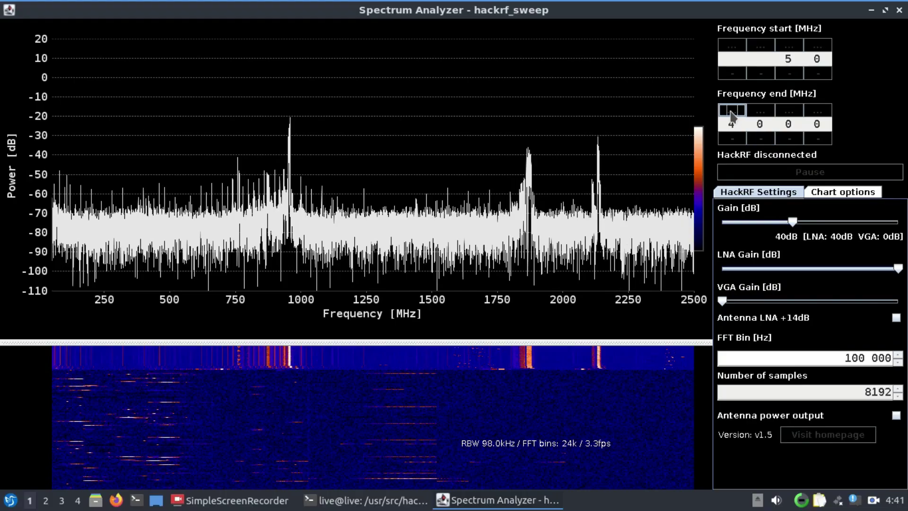
left_click(730, 110)
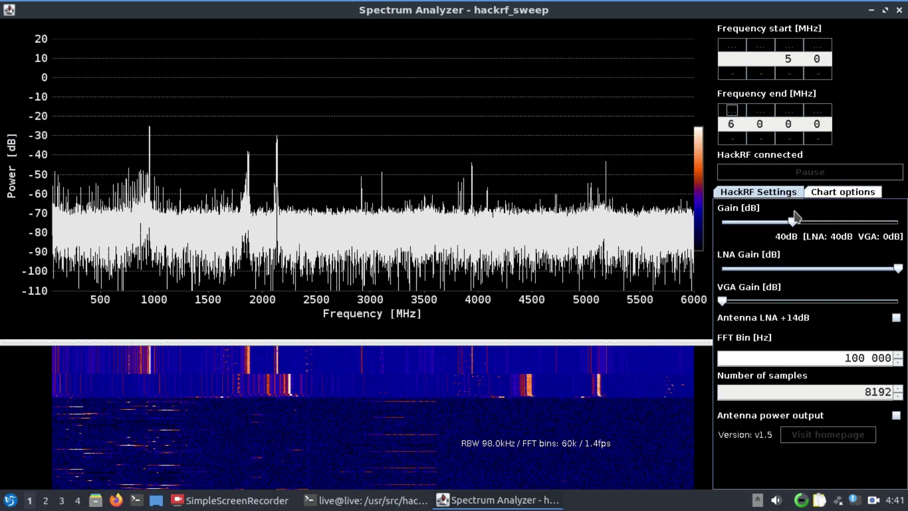
Drag VGA gain to 12 dB for a 52 dB total, then show the Chart options.
left_click(795, 212)
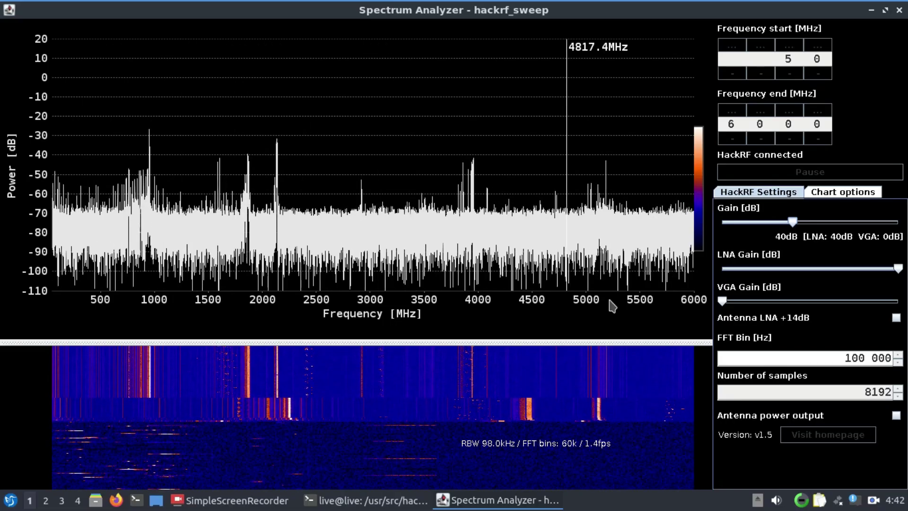
left_click_drag(724, 301, 756, 301)
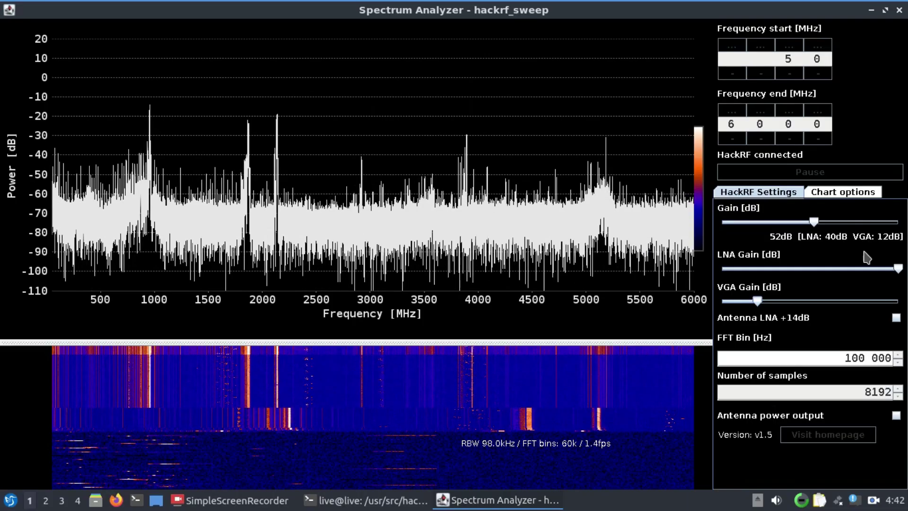
left_click(858, 198)
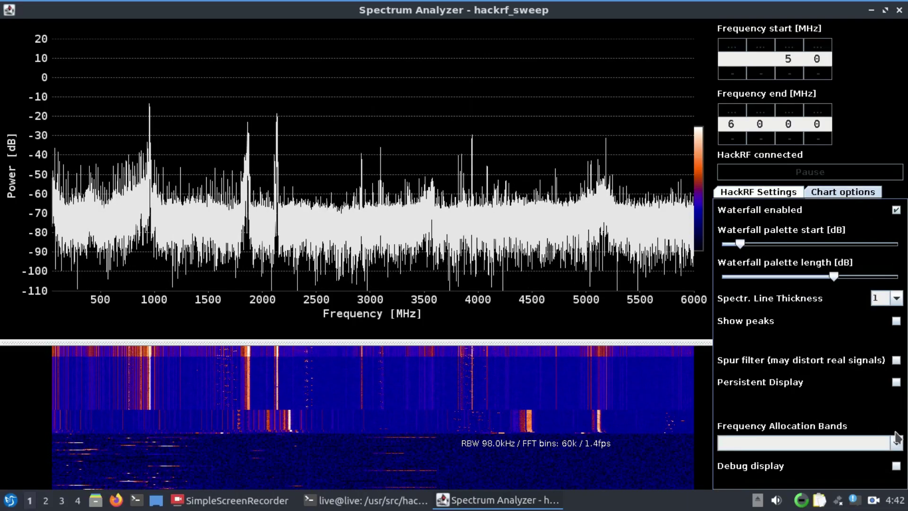
Choose USA in the Frequency Allocation Bands dropdown to label bands above the chart.
left_click(896, 443)
left_click(783, 468)
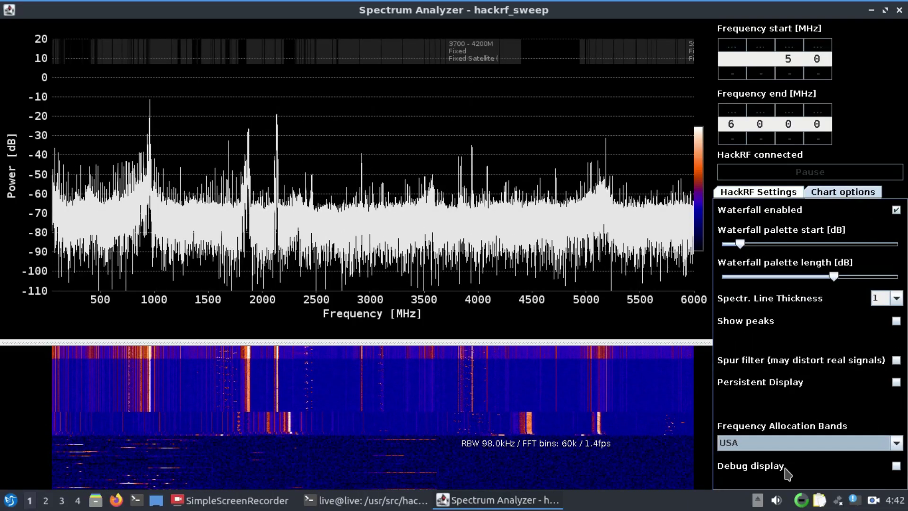